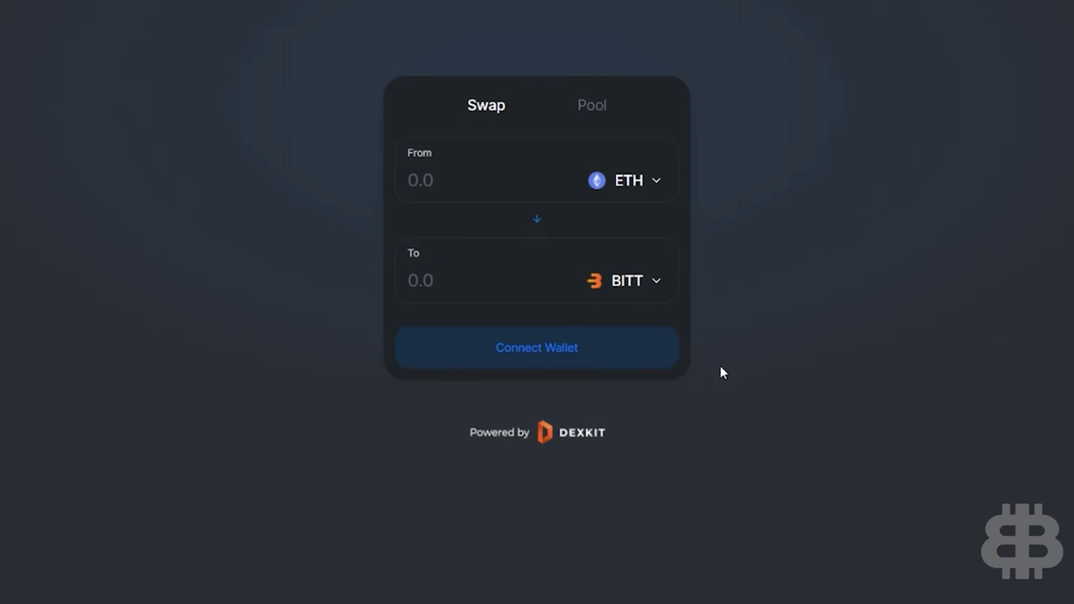
click(664, 295)
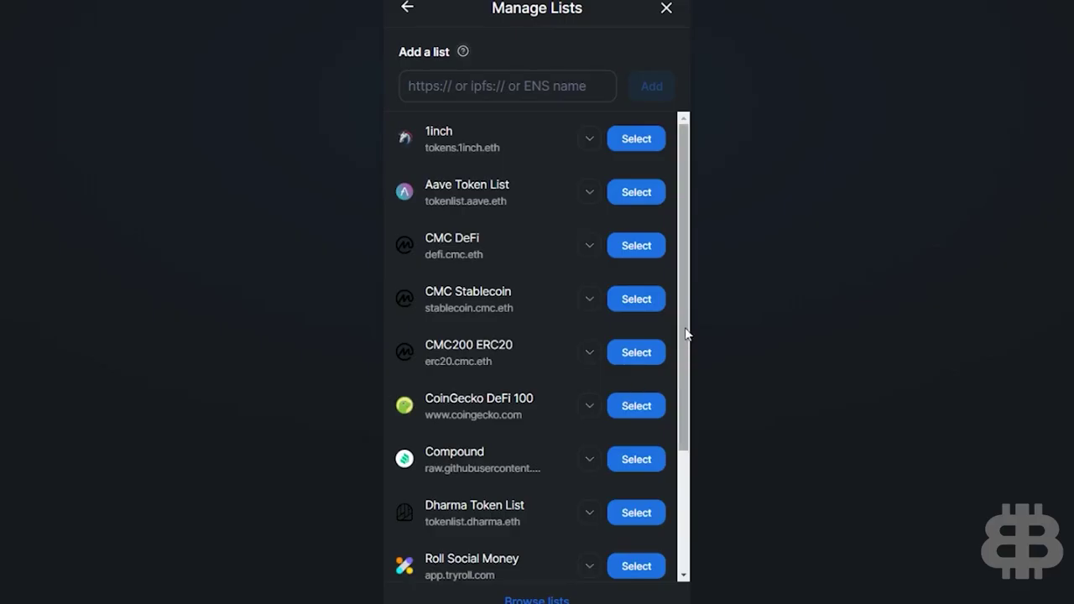
drag(686, 334, 693, 456)
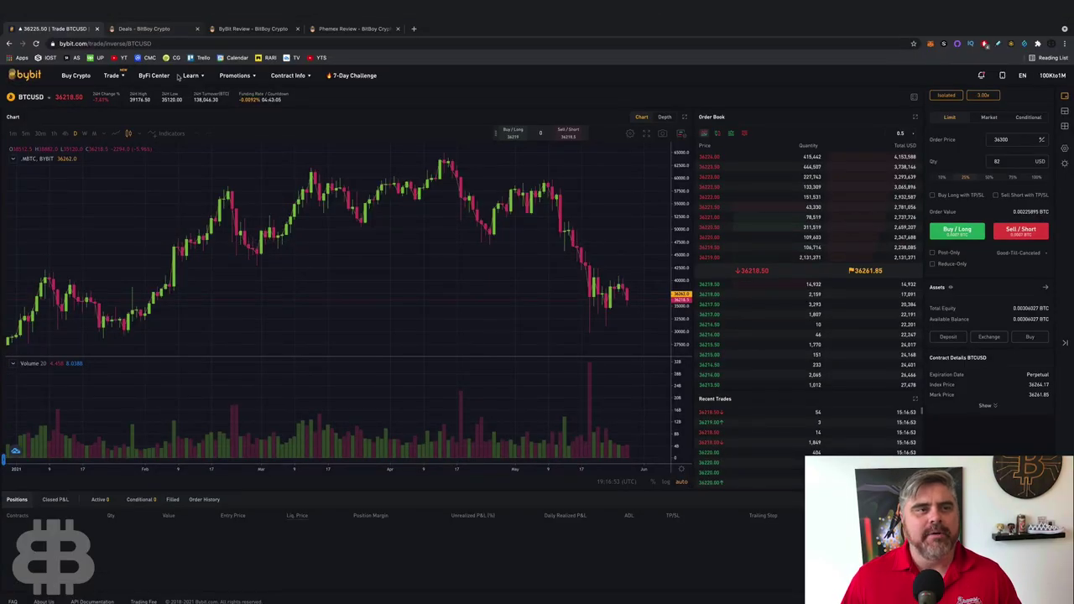
- Look over the Bybit and Phemex bonus offers on the BitBoy Crypto deals page
click(159, 11)
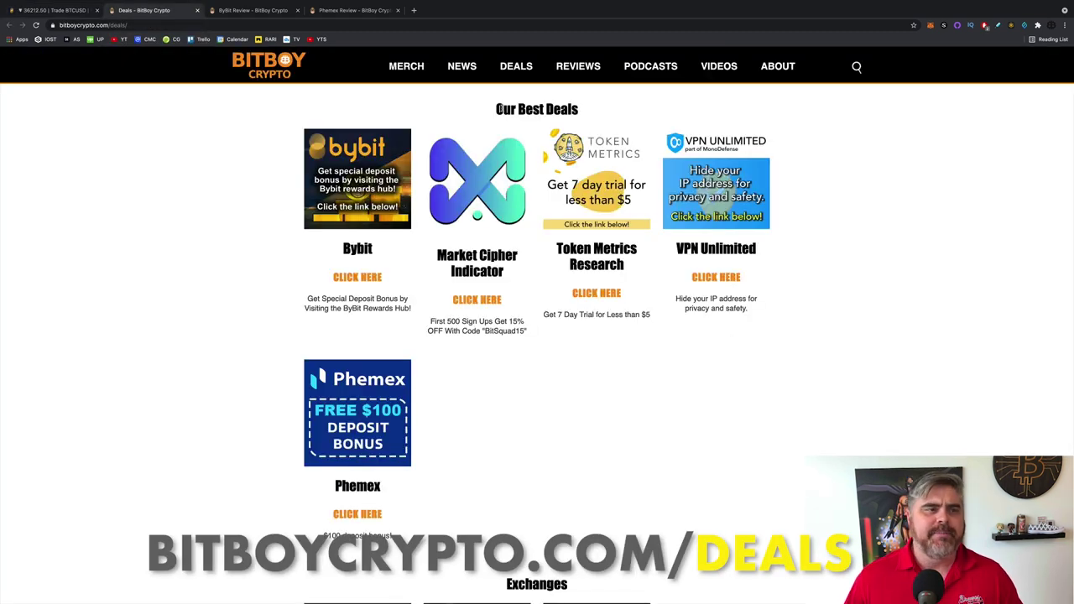
scroll(498, 109, up, 5)
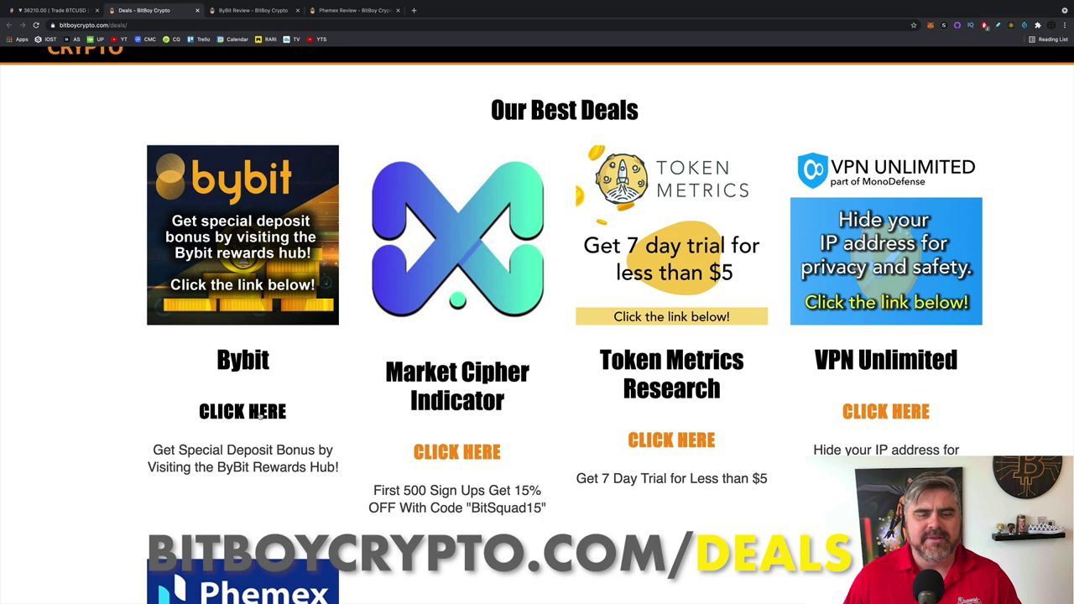
scroll(269, 413, down, 3)
scroll(260, 417, down, 1)
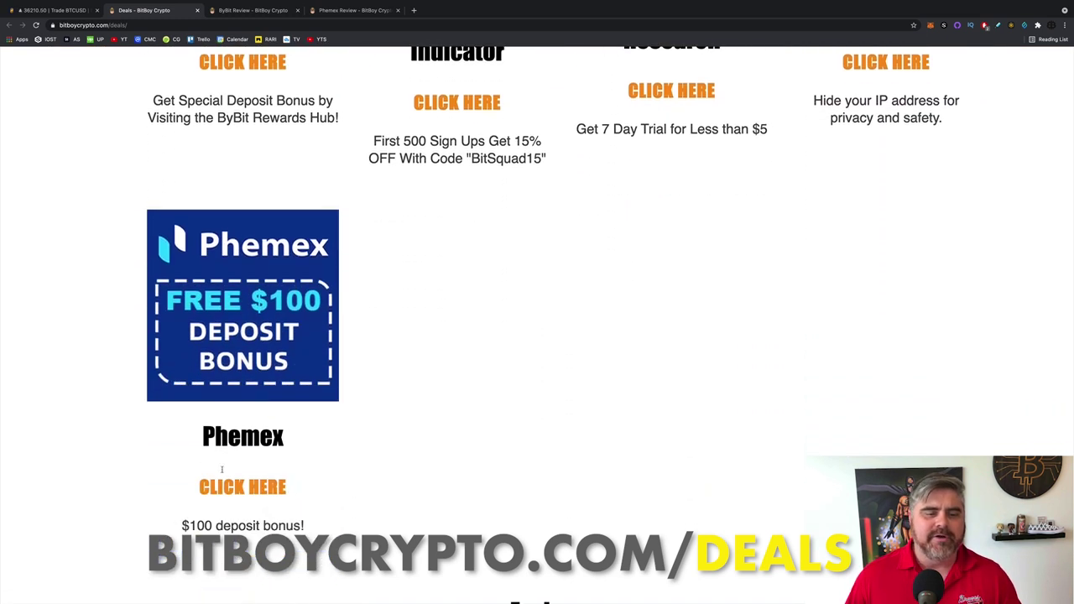
scroll(260, 477, up, 3)
scroll(260, 477, down, 5)
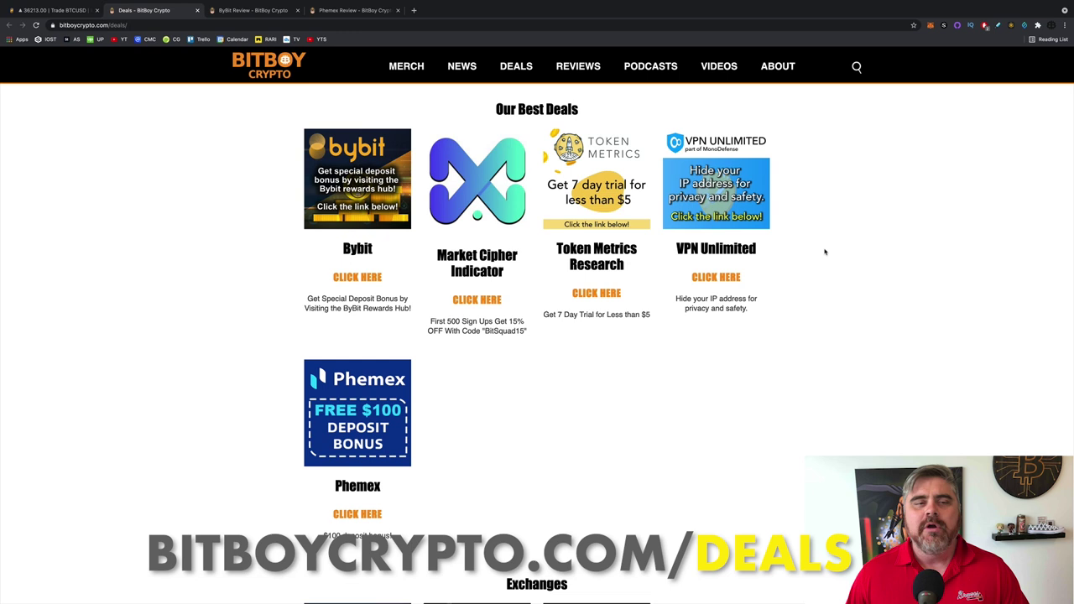
- Read through the ByBit and Phemex exchange reviews on the BitBoy Crypto site
click(247, 11)
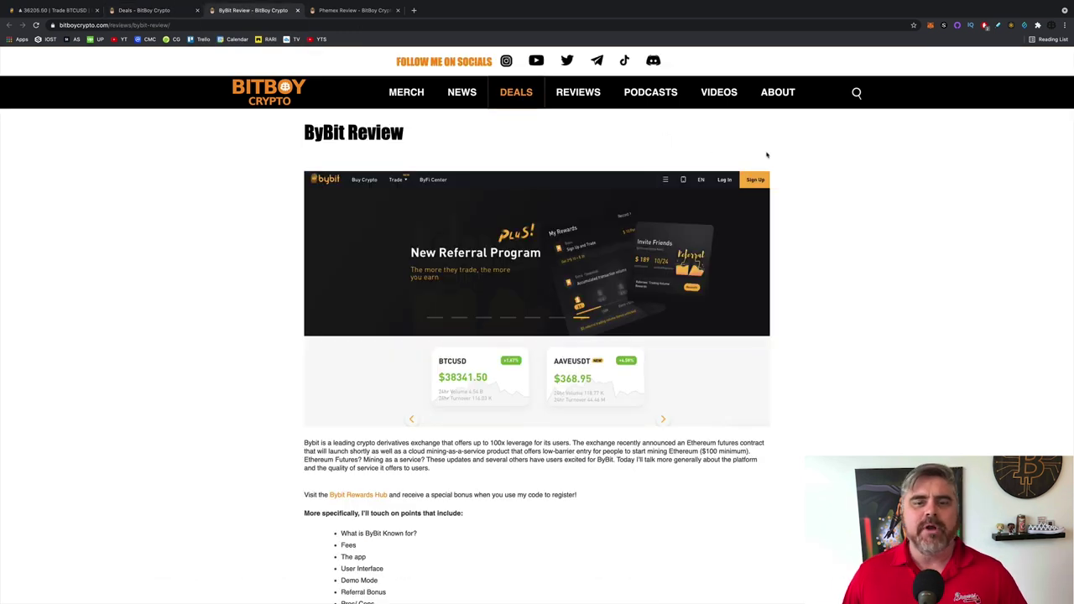
mouse_move(579, 92)
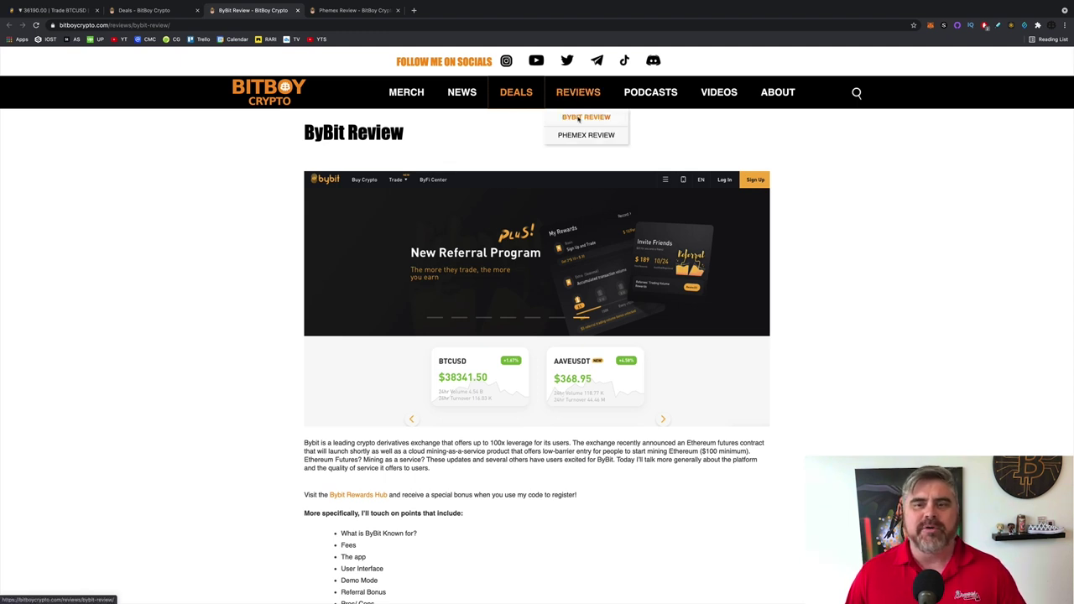
click(350, 10)
scroll(545, 304, down, 10)
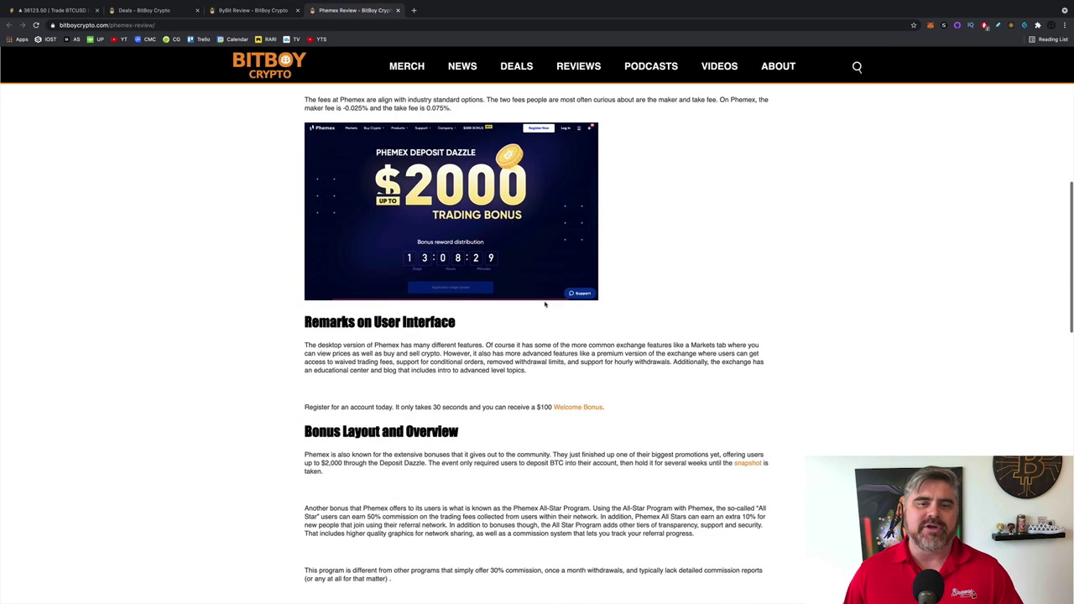
scroll(545, 304, up, 10)
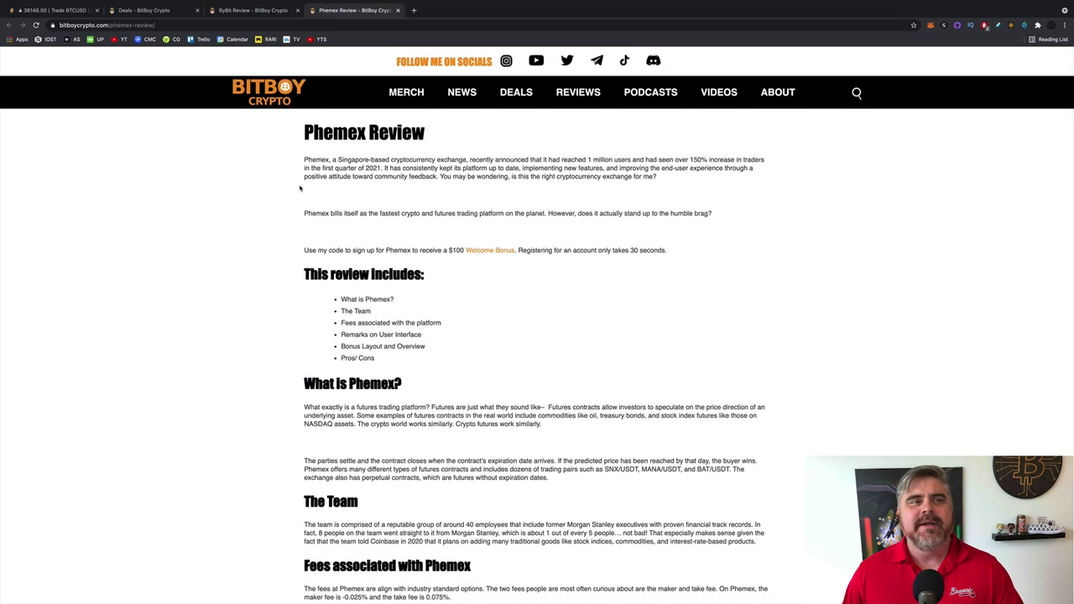
click(260, 11)
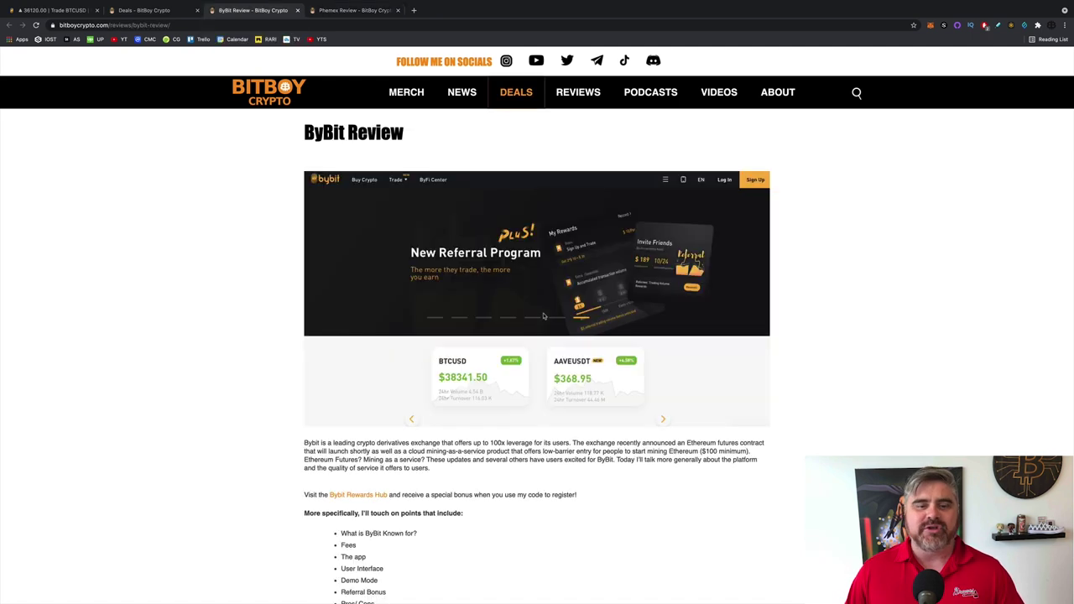
scroll(544, 315, down, 5)
scroll(544, 315, down, 6)
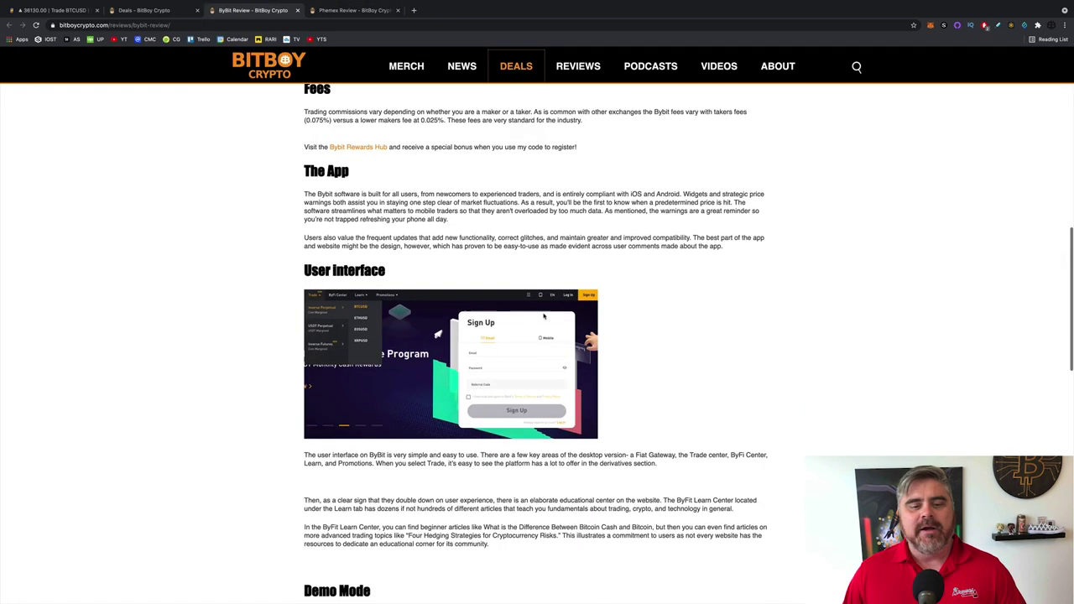
scroll(544, 315, down, 1)
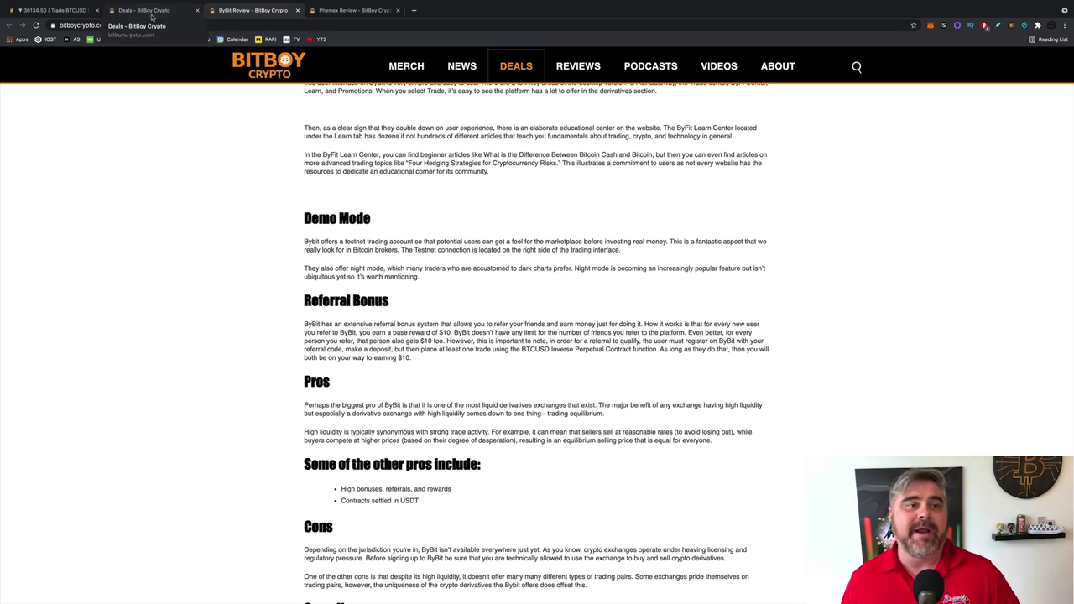
scroll(450, 364, up, 10)
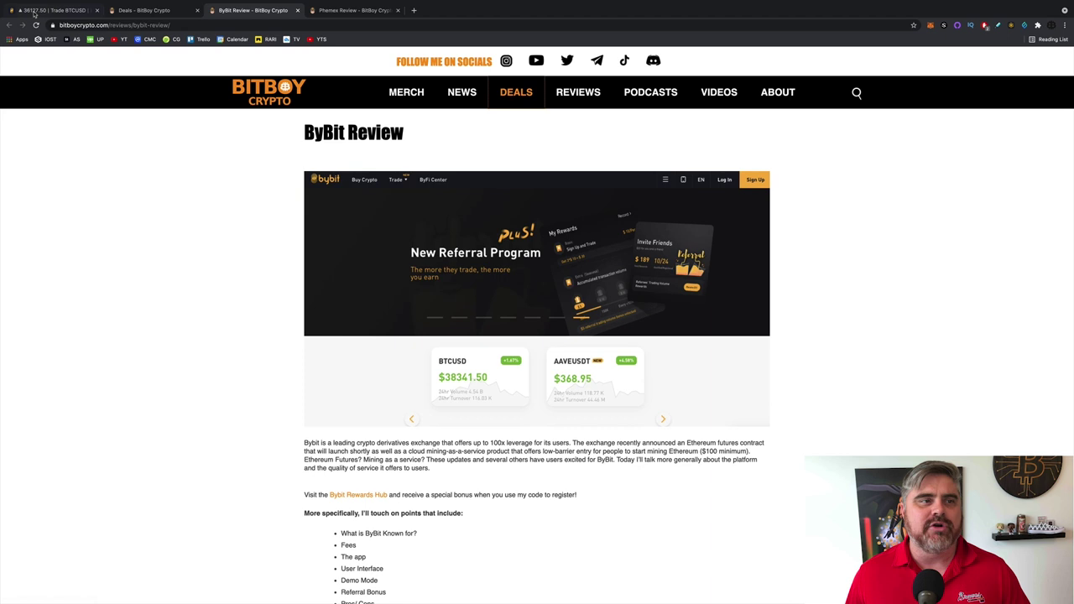
- Switch to the Bybit BTCUSD trading page and examine the available perpetual contract types and the site's deals page
click(35, 12)
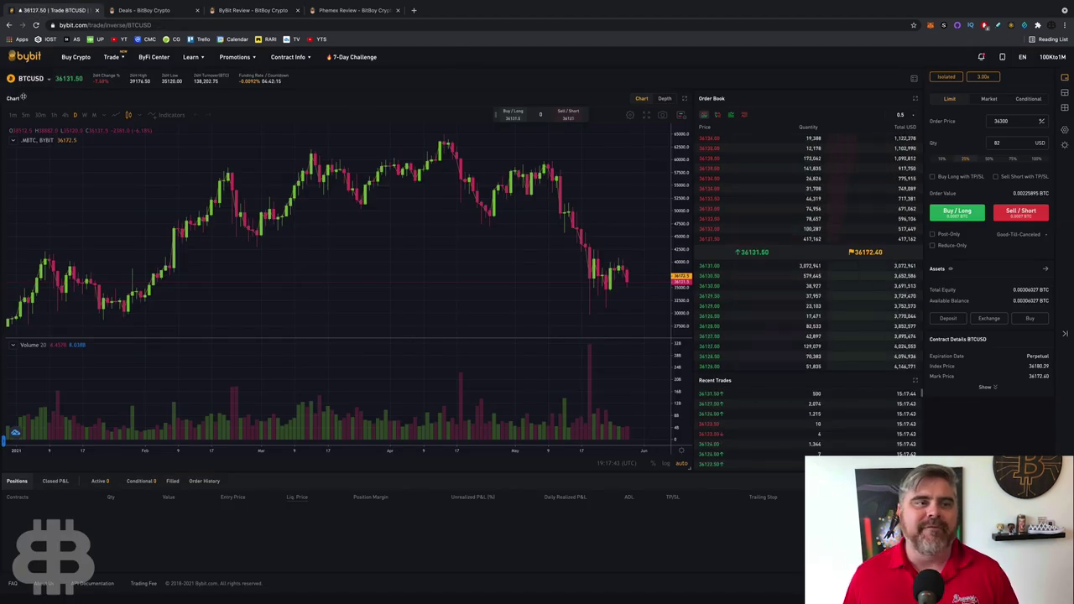
mouse_move(112, 57)
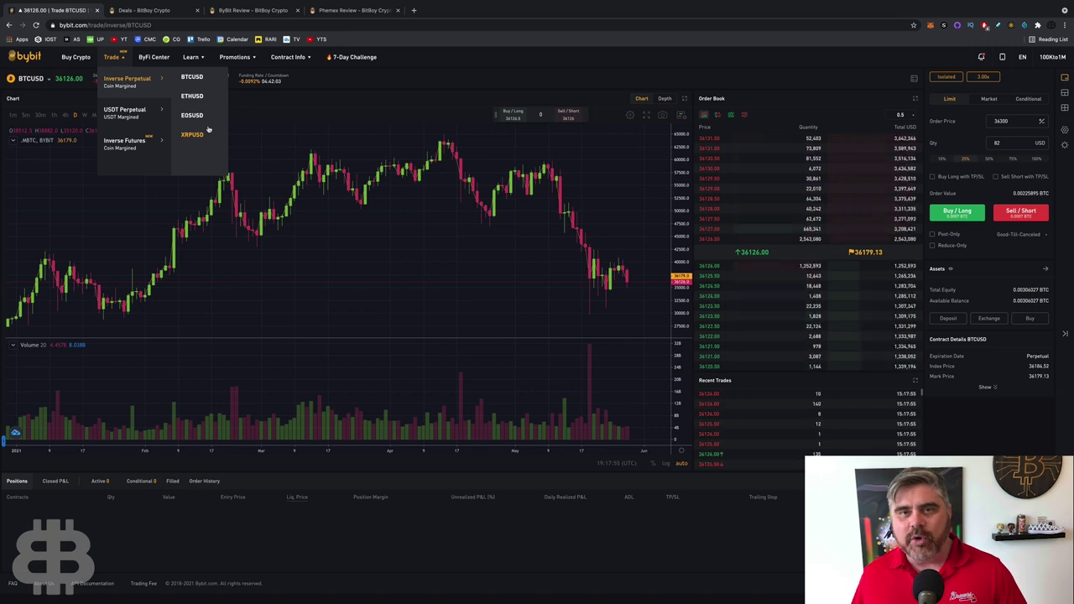
mouse_move(126, 111)
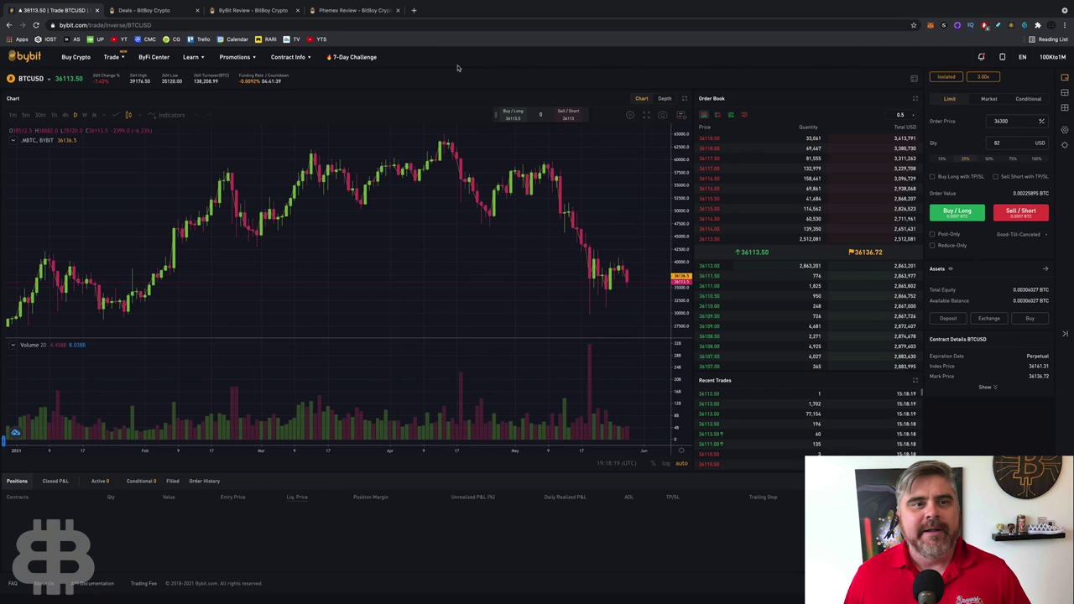
mouse_move(246, 59)
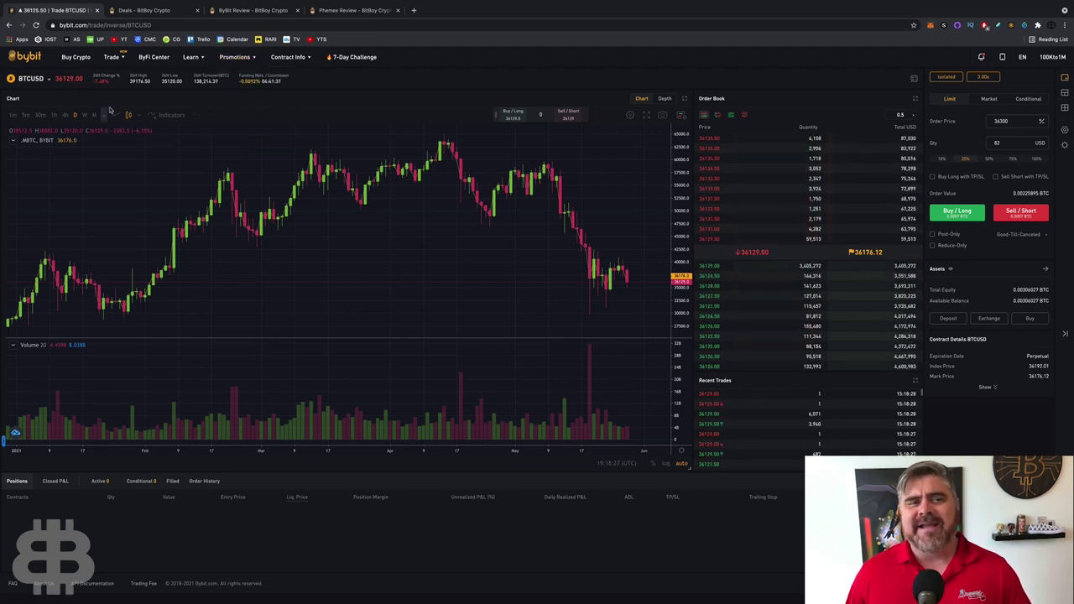
click(157, 14)
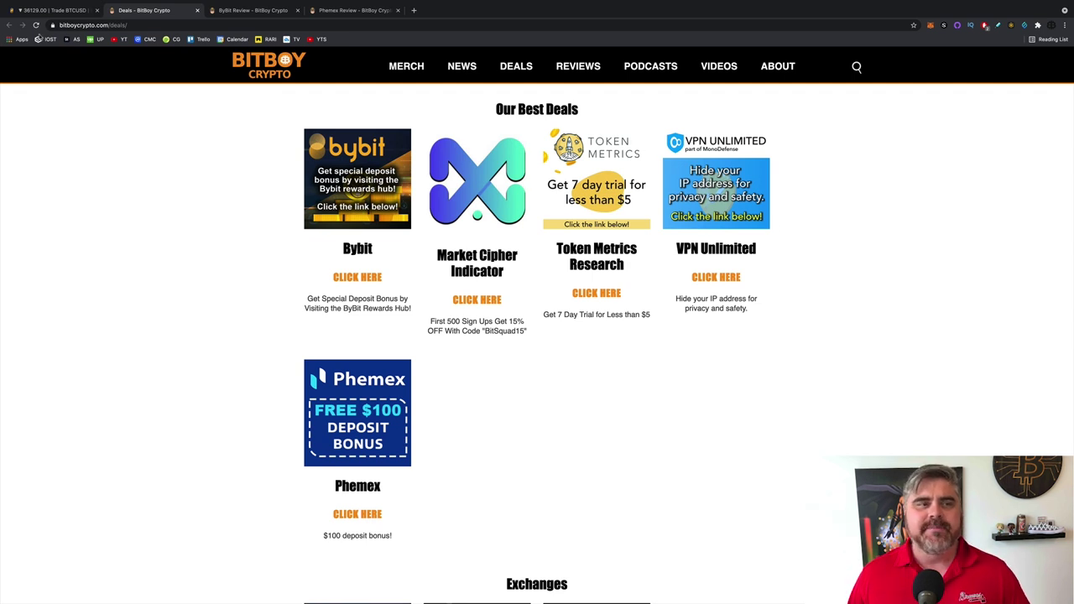
click(46, 12)
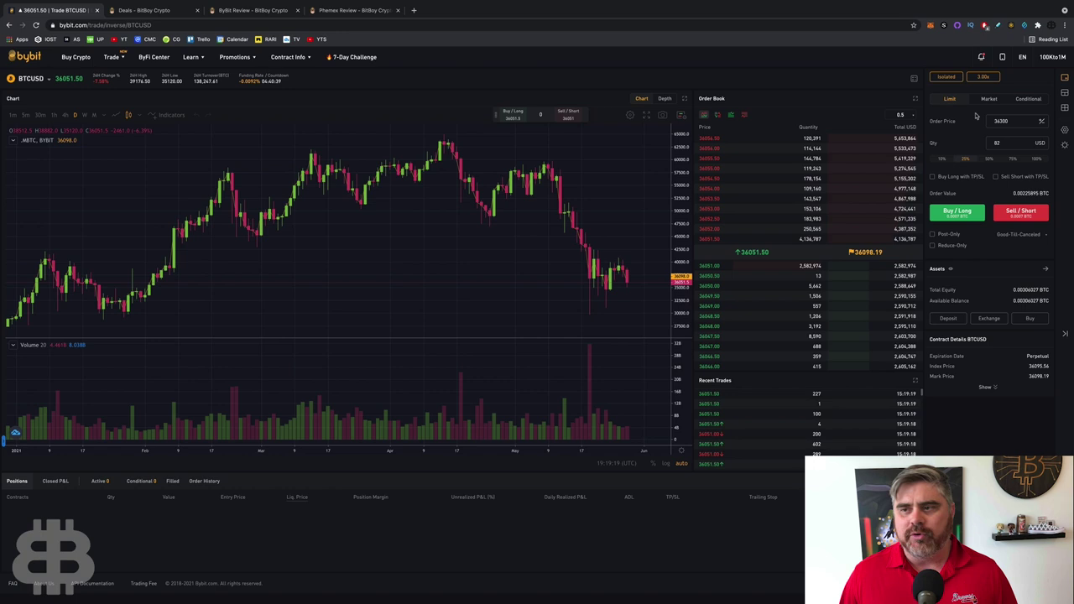
- Try 50x and 3x leverage in the isolated margin settings, leaving without applying a change
click(947, 77)
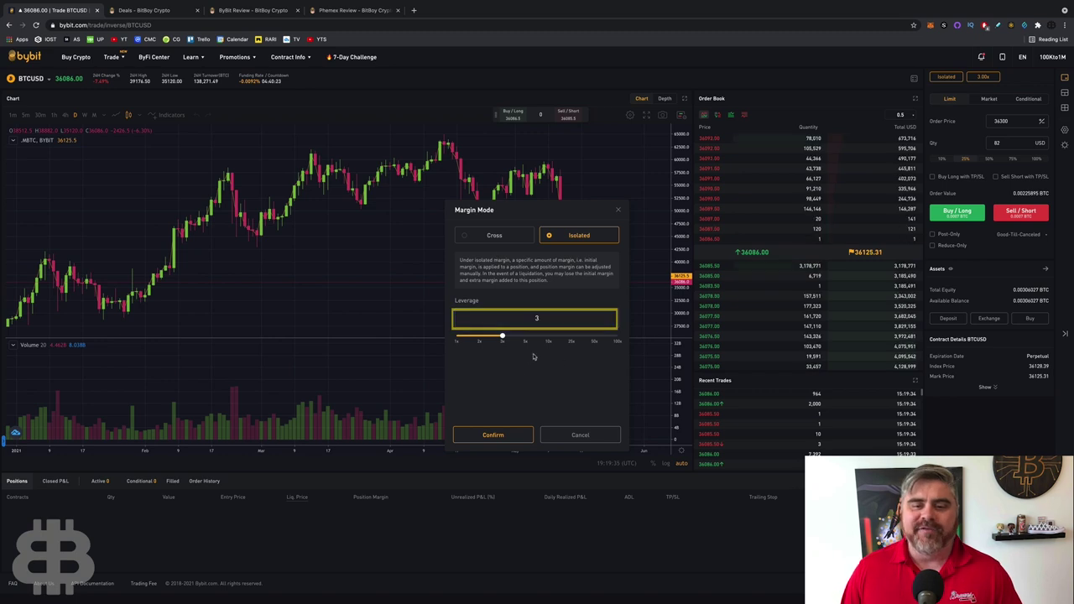
drag(503, 337, 594, 344)
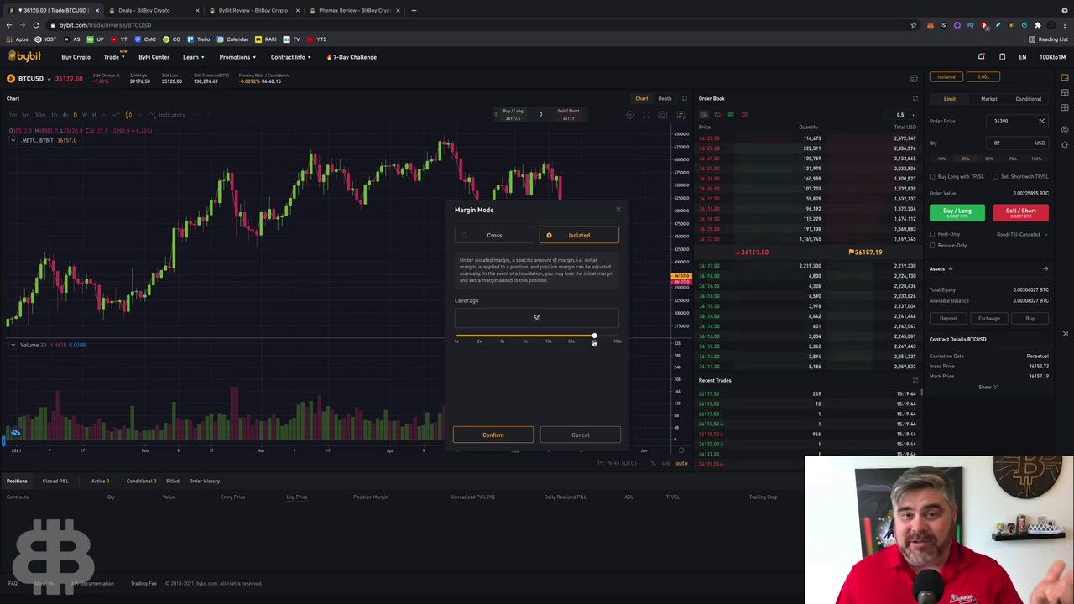
drag(594, 343, 502, 339)
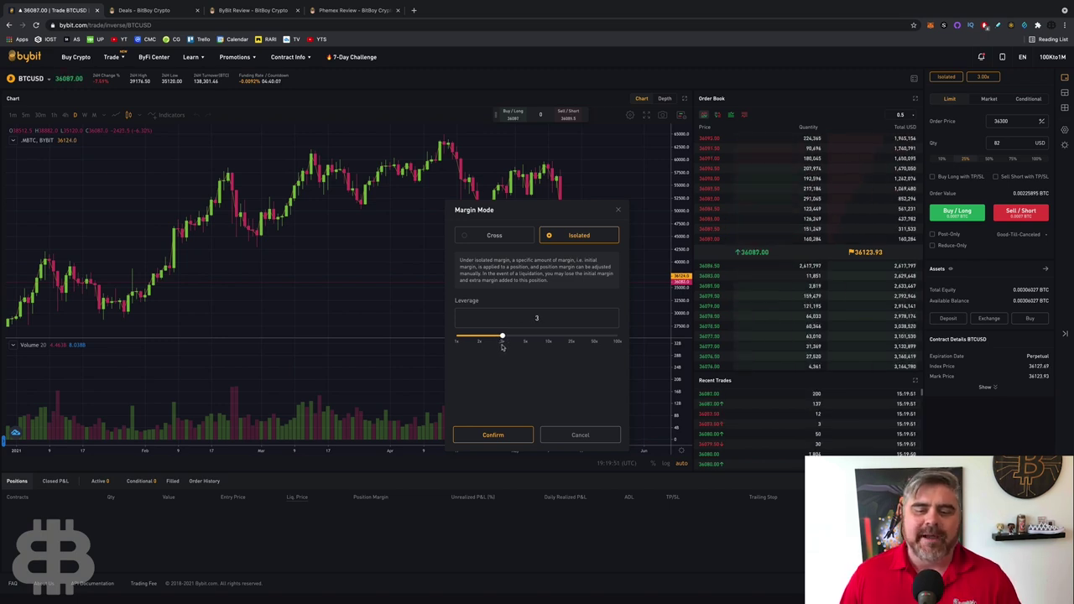
click(573, 435)
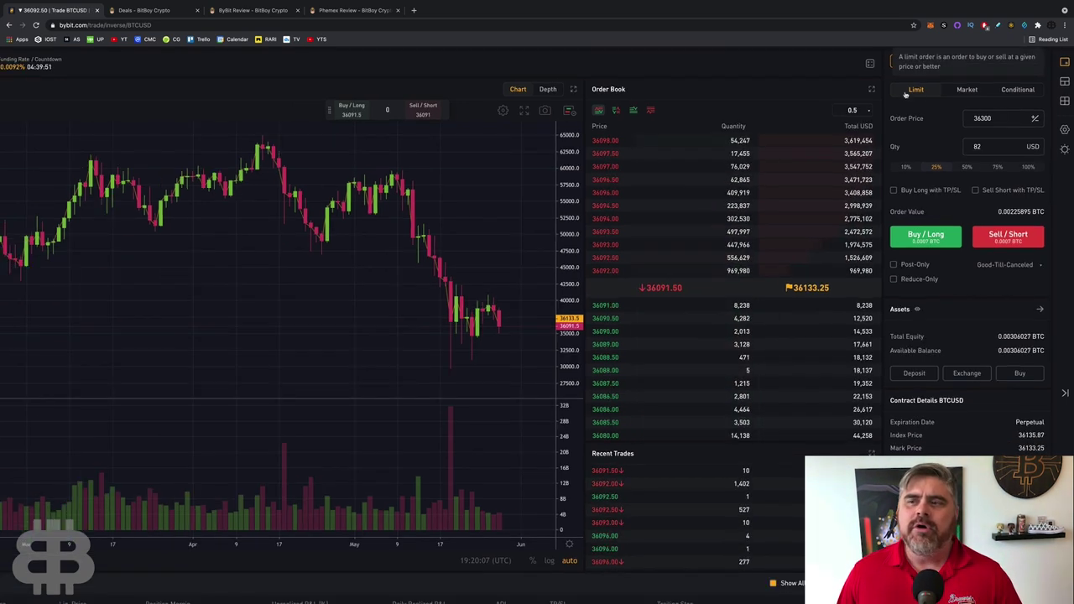
- Set the BTCUSD limit order's price to 36000 and its quantity to 25% of the balance
key(ctrl+0)
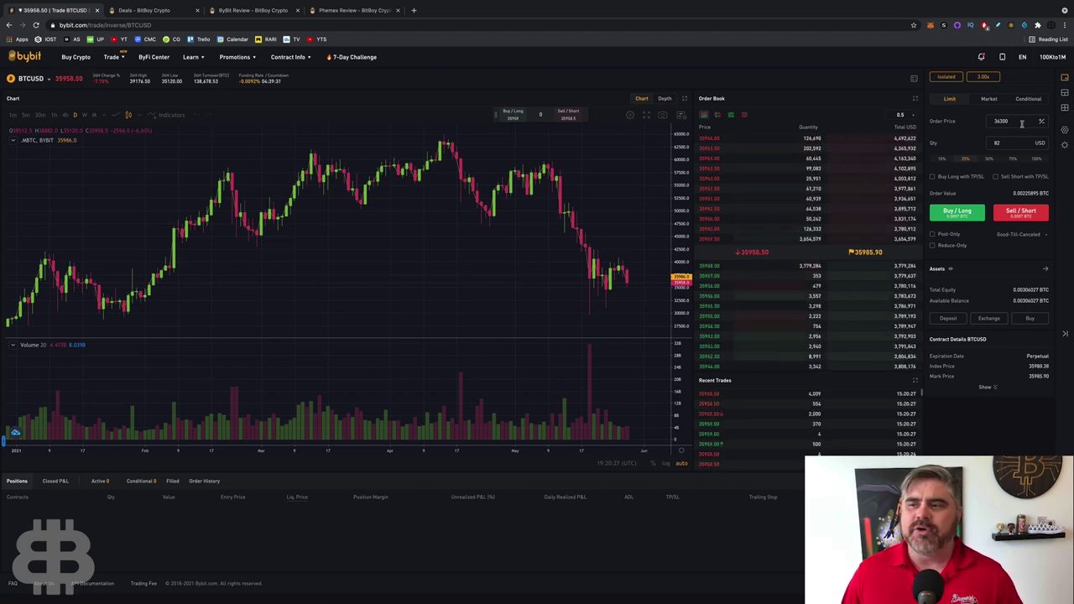
click(927, 122)
text(360)
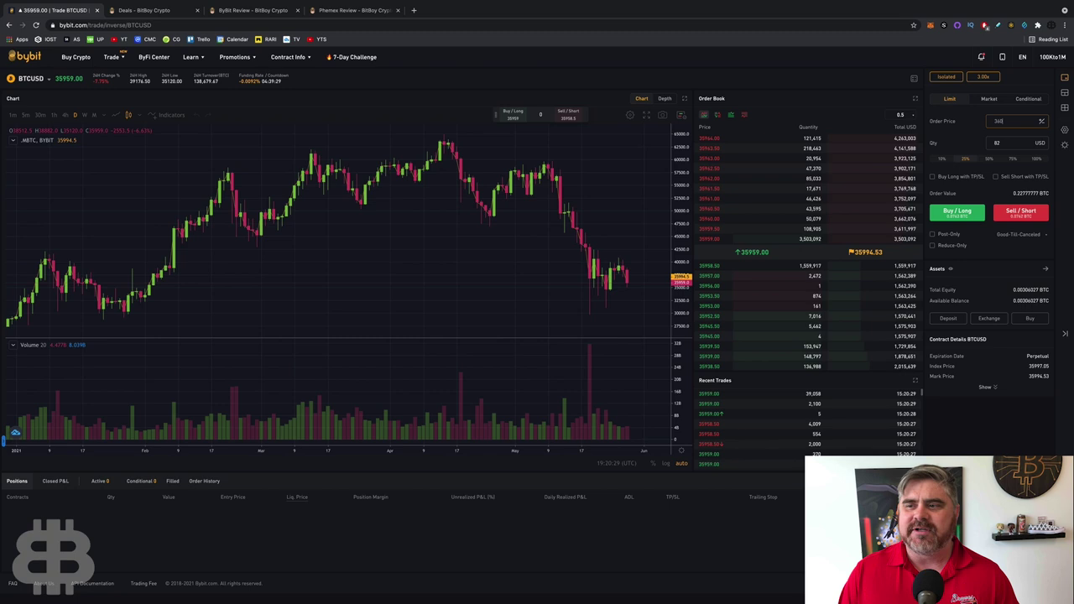
text(00)
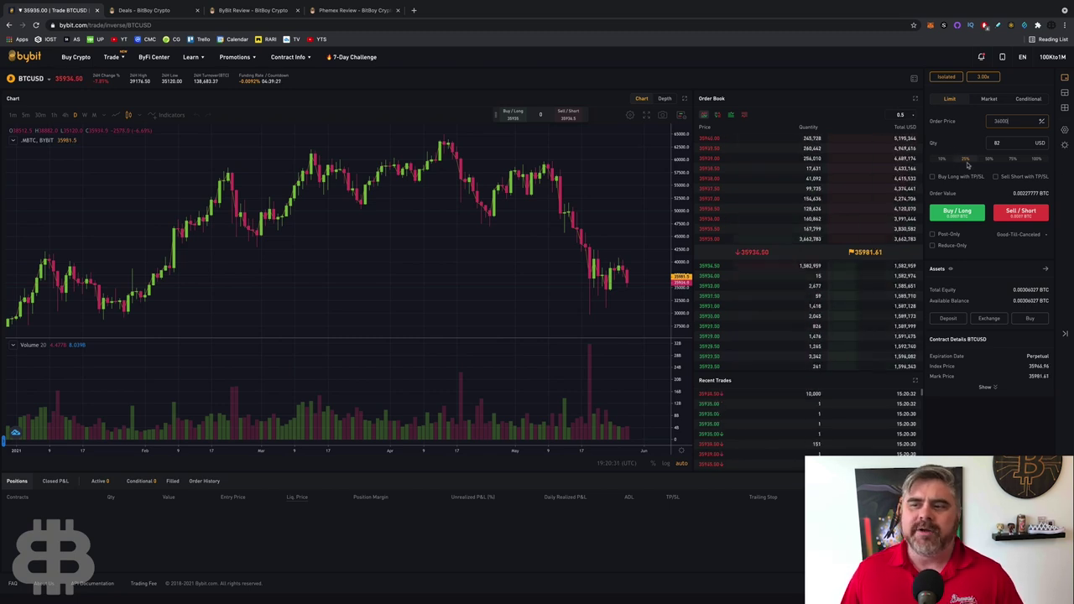
click(966, 160)
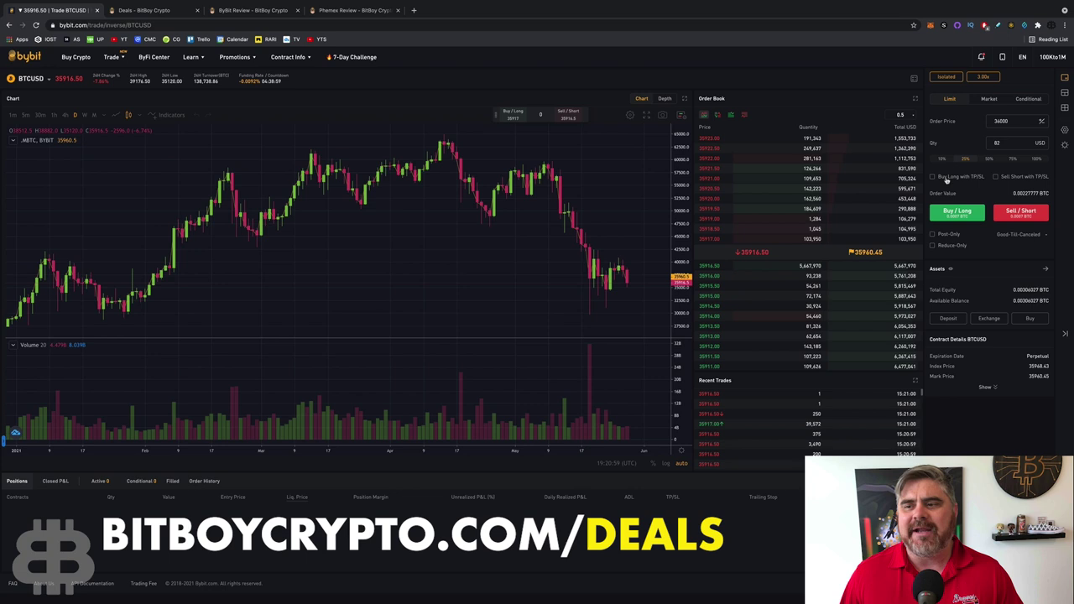
- Enable take profit and stop loss for the short sale, with take profit at 31000 USD and stop loss at 15%
click(997, 175)
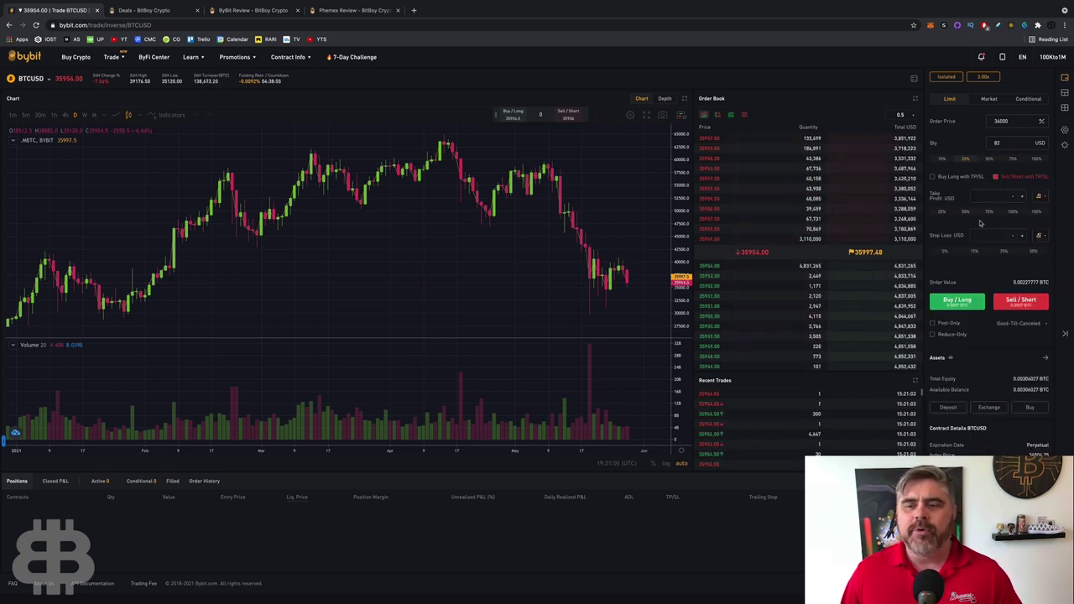
click(988, 197)
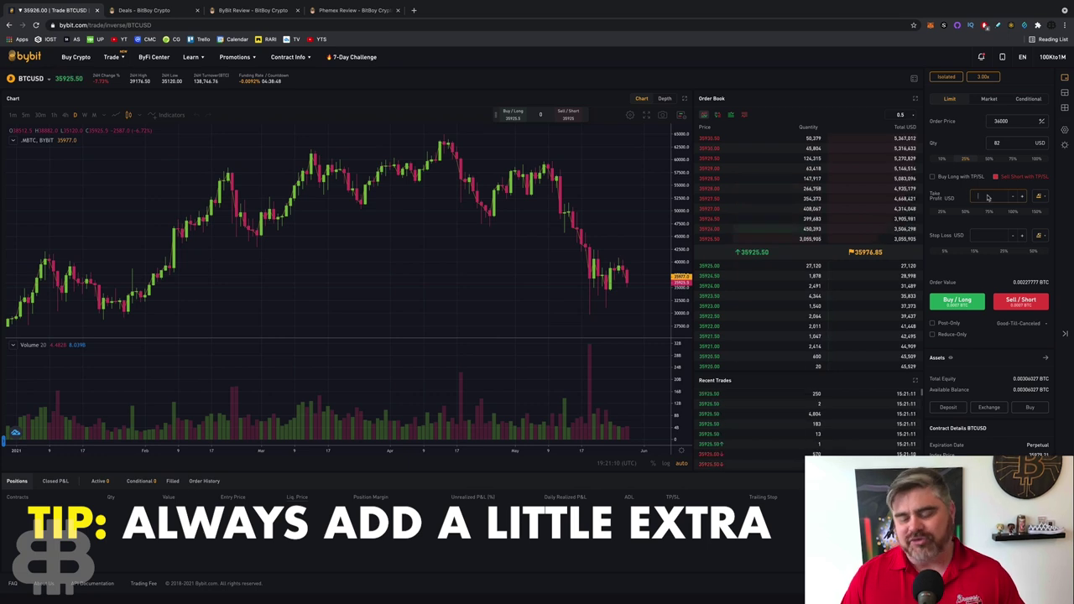
text(310)
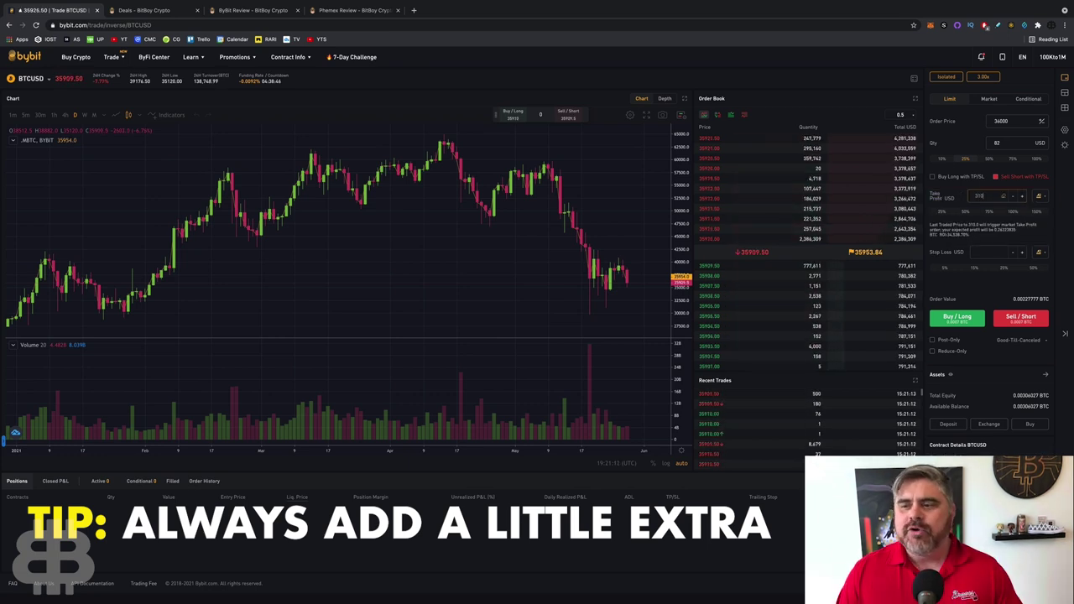
text(00)
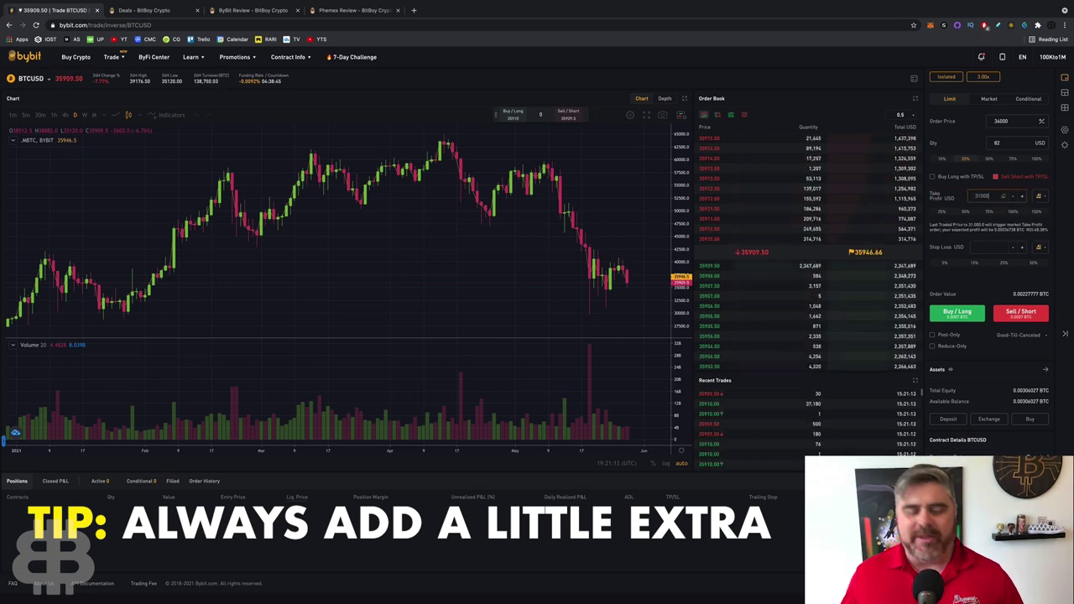
click(976, 264)
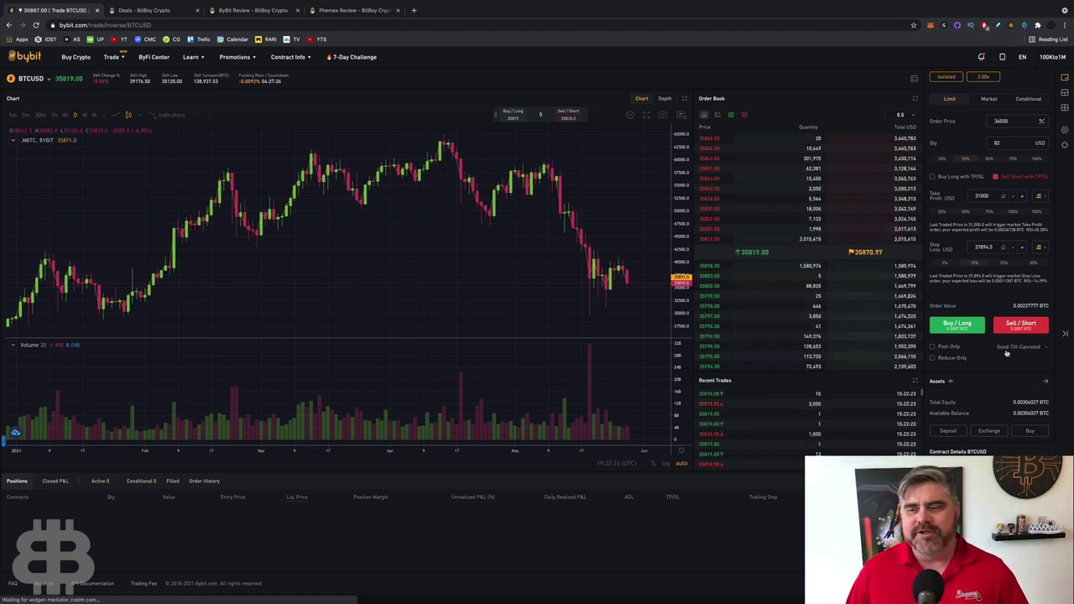
- Review the time-in-force options, keep Good-Till-Canceled, and try to place the short sell order
click(1048, 347)
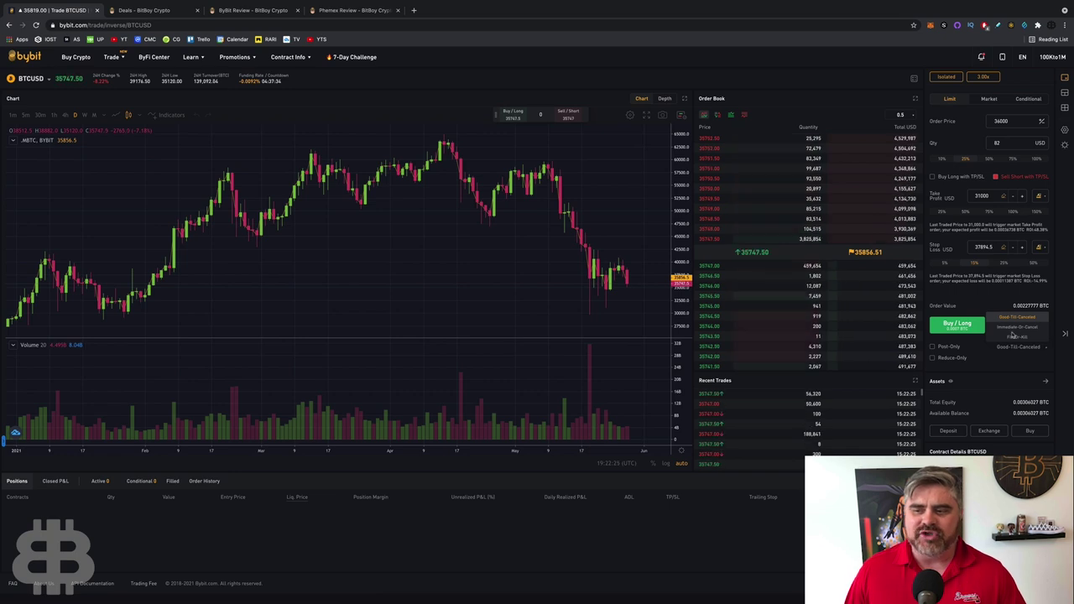
click(990, 361)
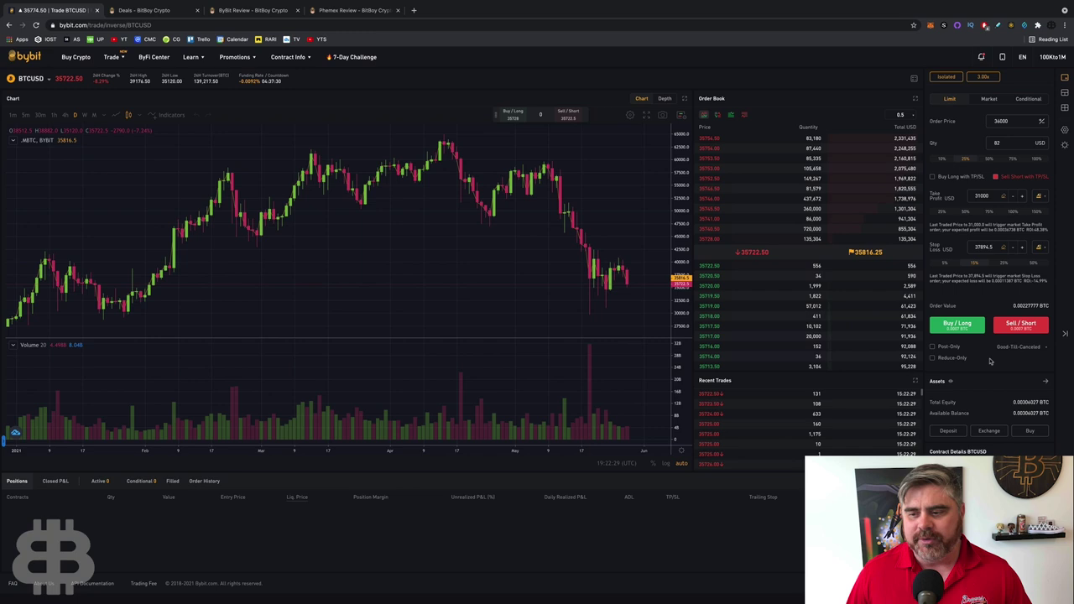
click(1020, 324)
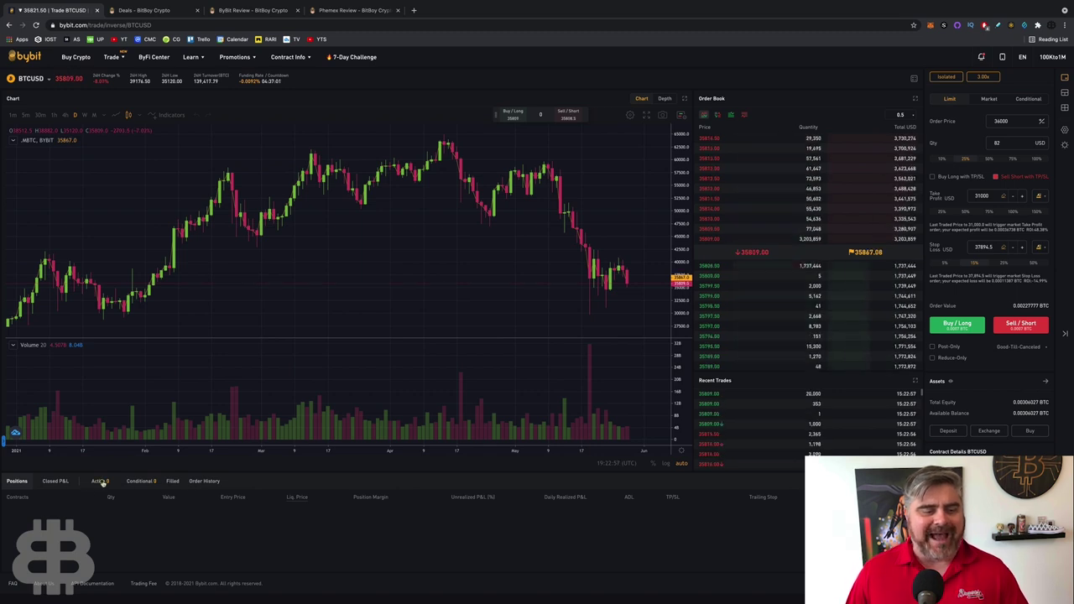
- Check the account's active orders and open positions
click(101, 481)
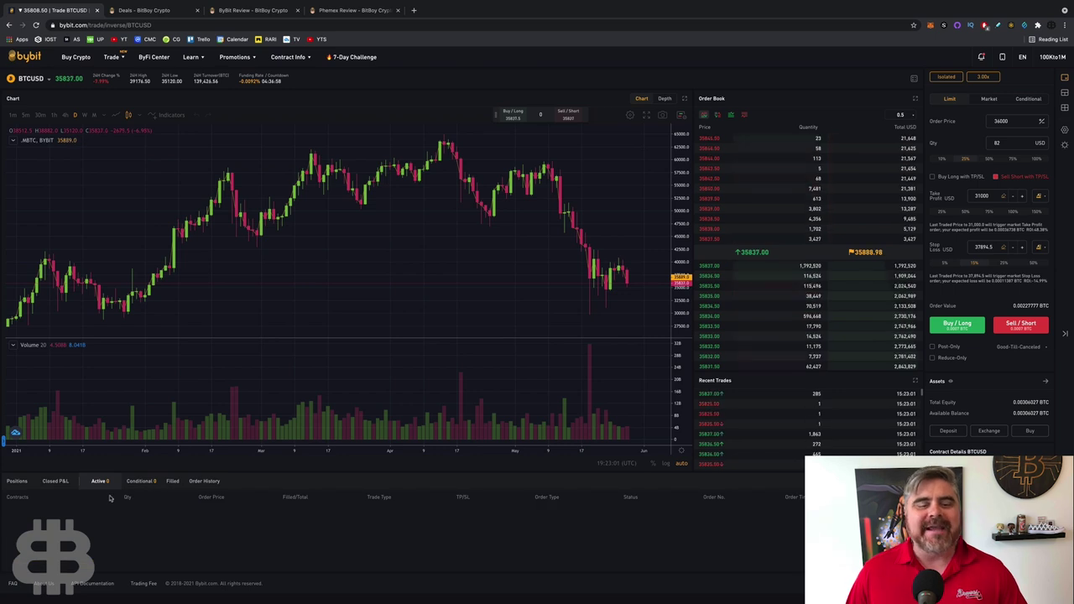
click(15, 480)
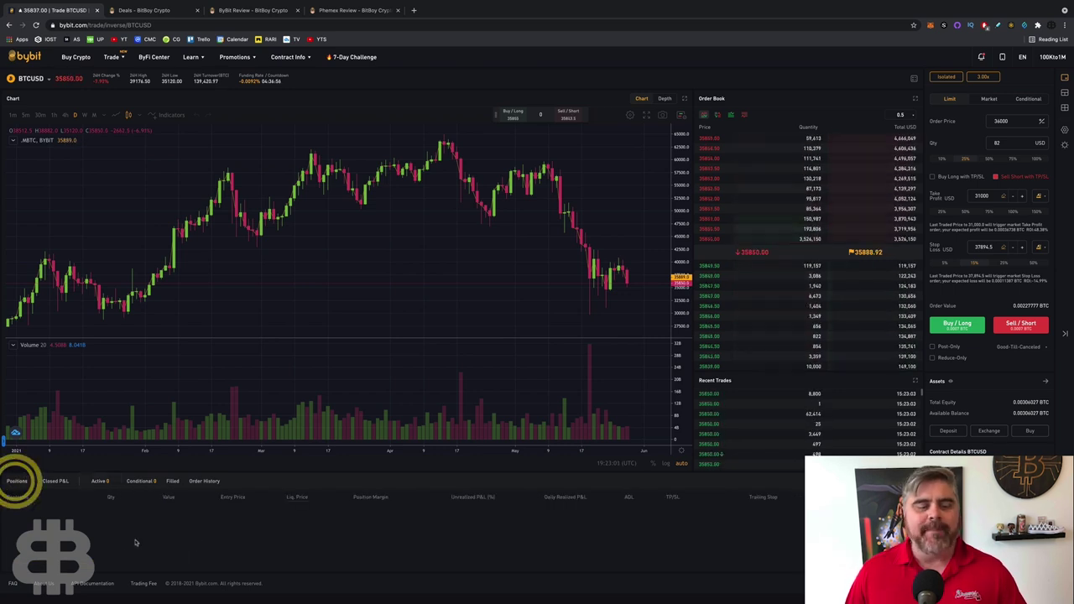